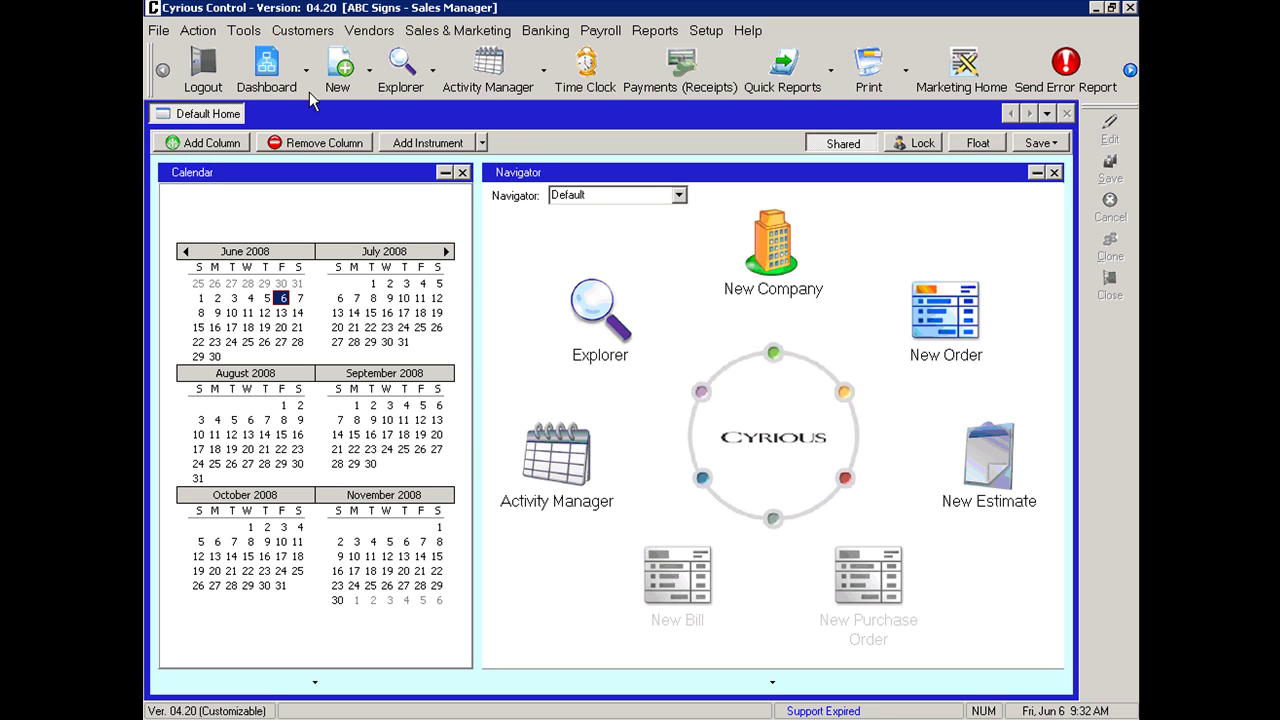
- Create a blank new order with its due date set to Monday, June 9, 2008 at 10:00 AM
{"action": "left_click", "coordinate": [370, 65]}
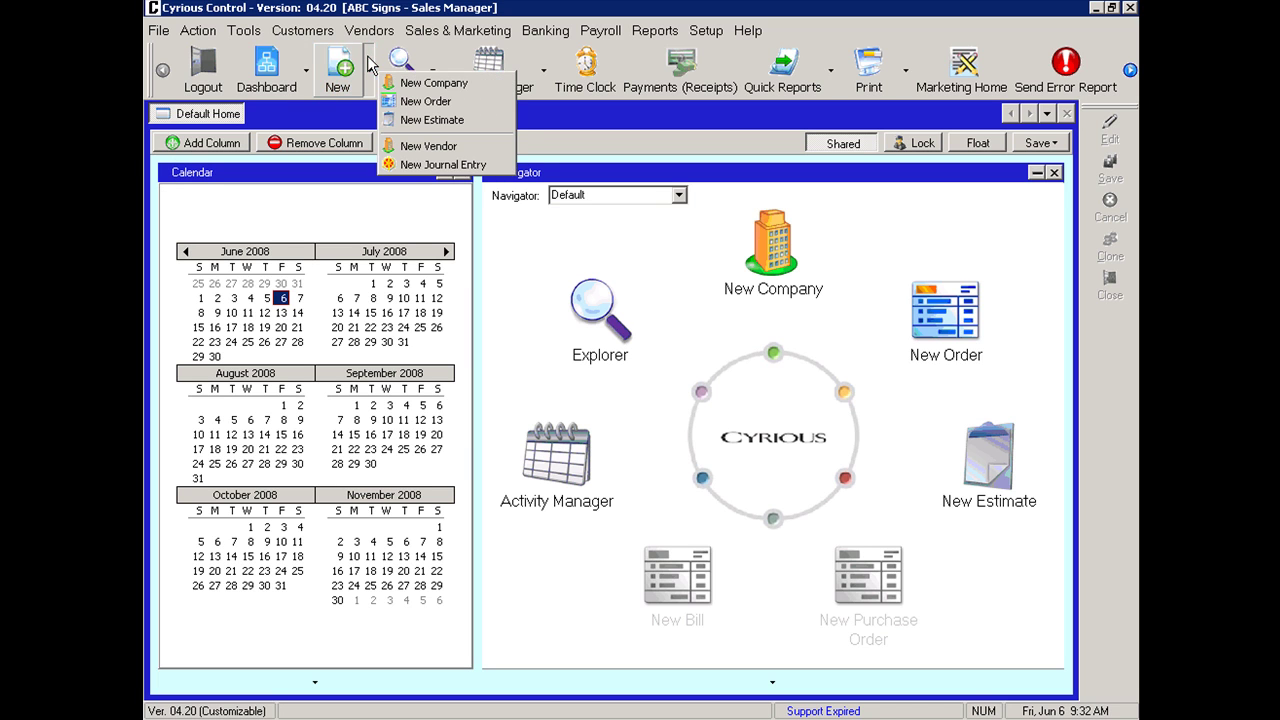
{"action": "left_click", "coordinate": [405, 104]}
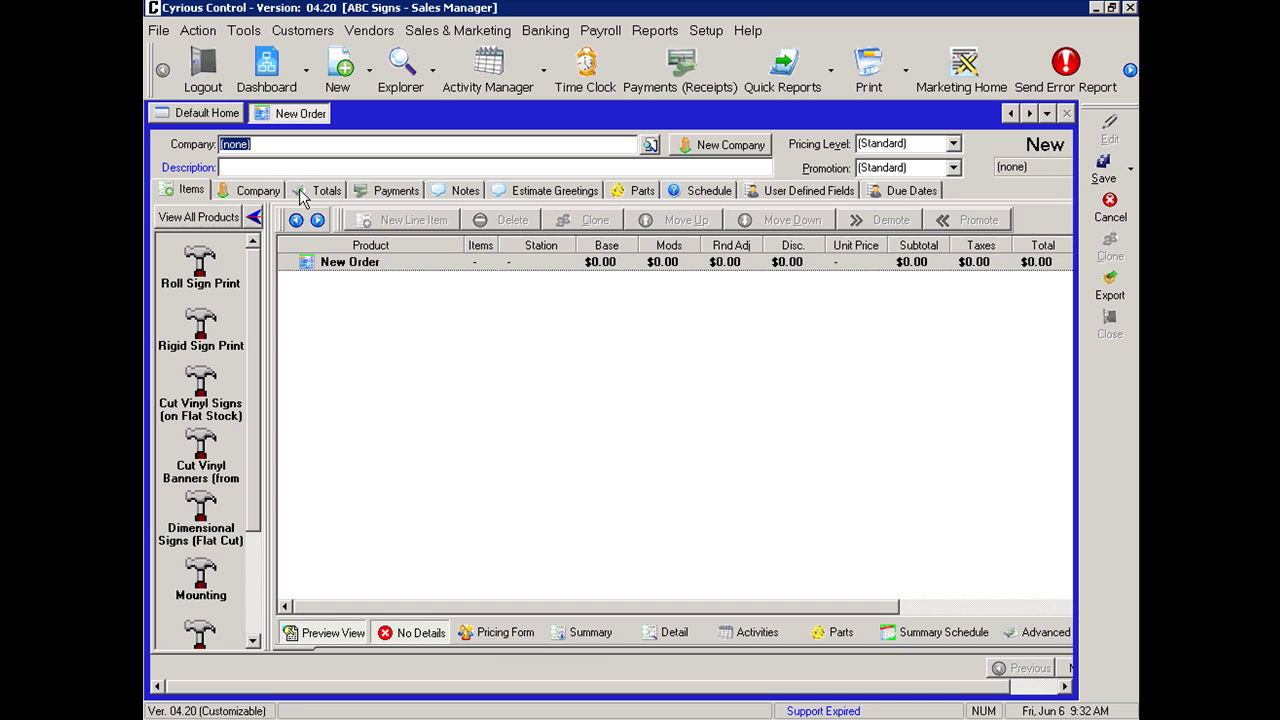
{"action": "left_click", "coordinate": [300, 197]}
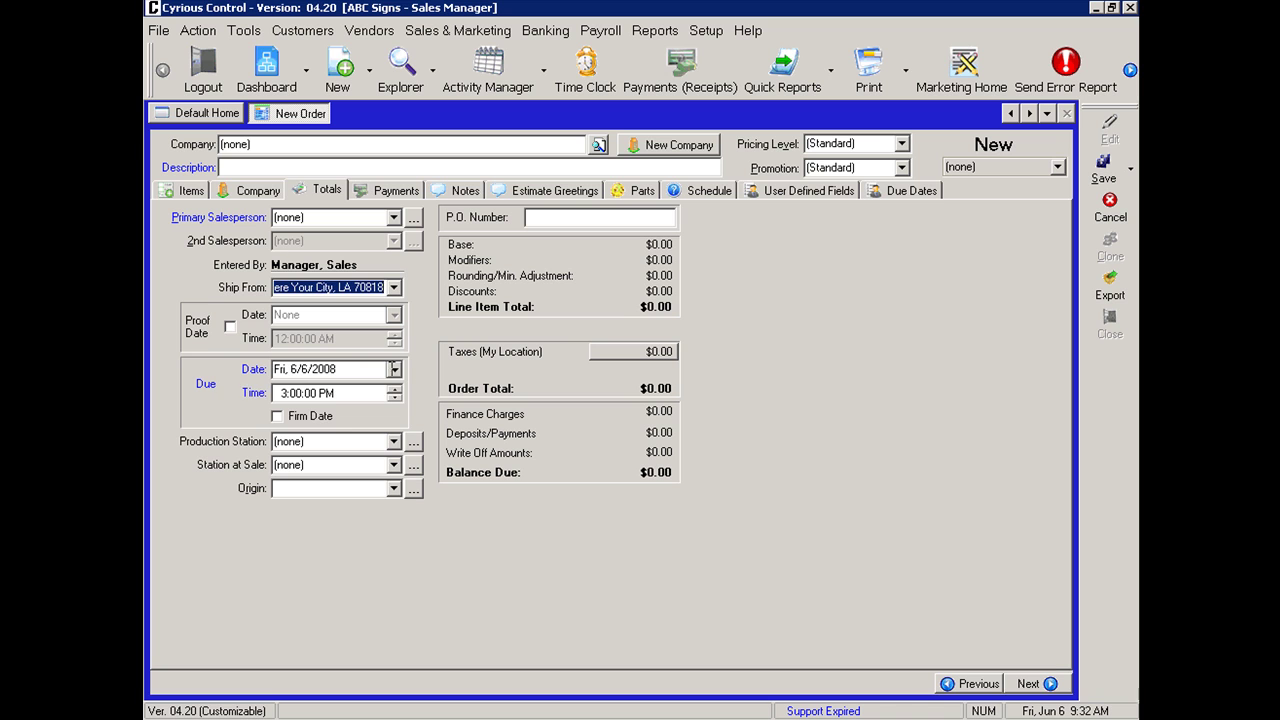
{"action": "left_click", "coordinate": [395, 370]}
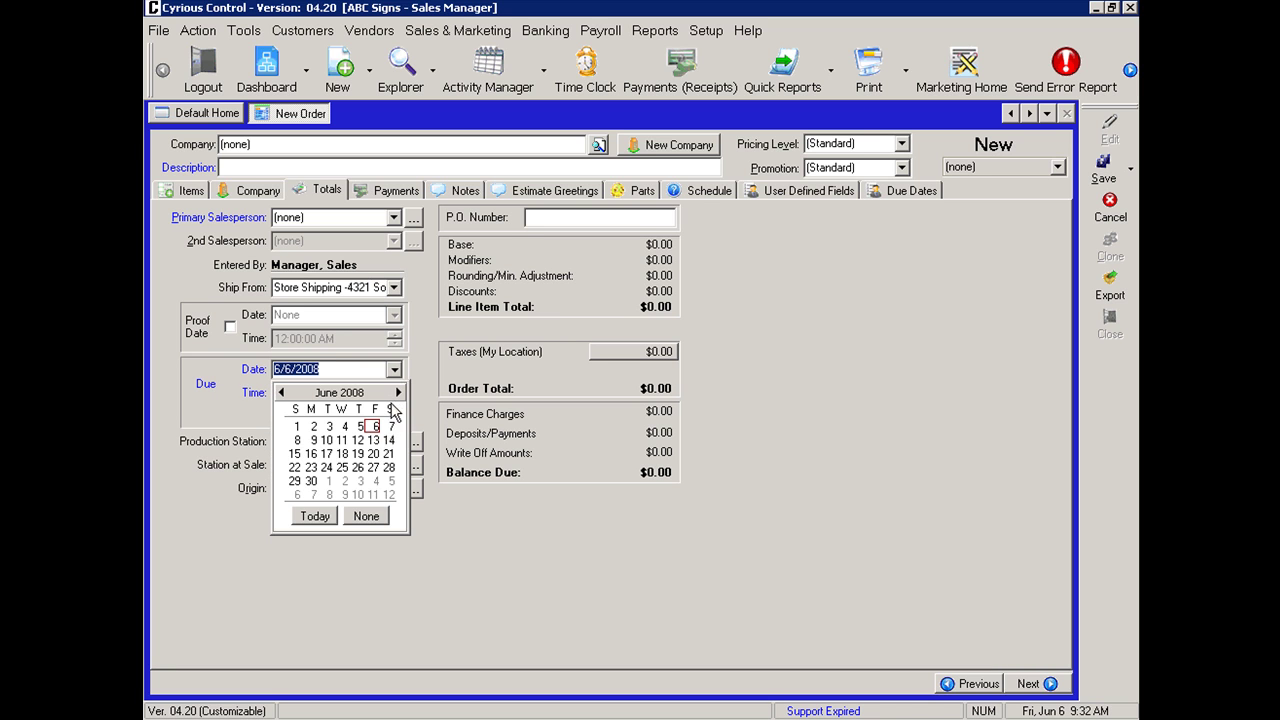
{"action": "left_click", "coordinate": [313, 441]}
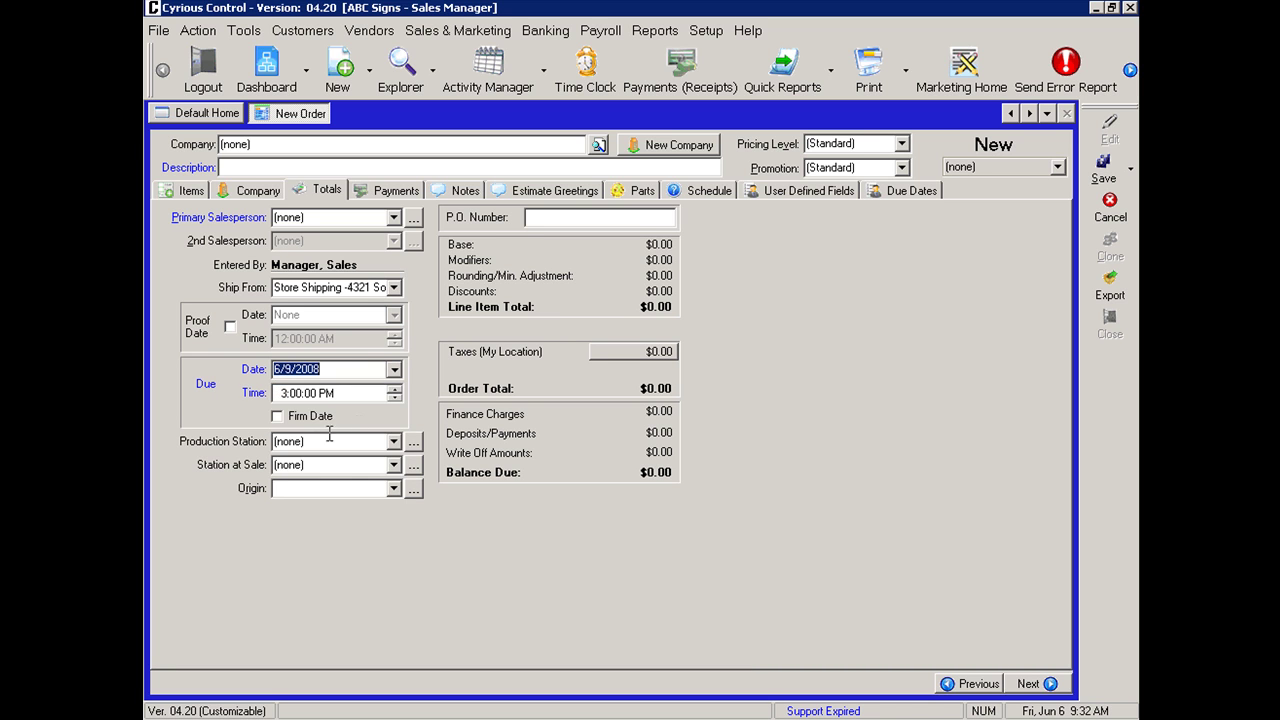
{"action": "left_click", "coordinate": [284, 393]}
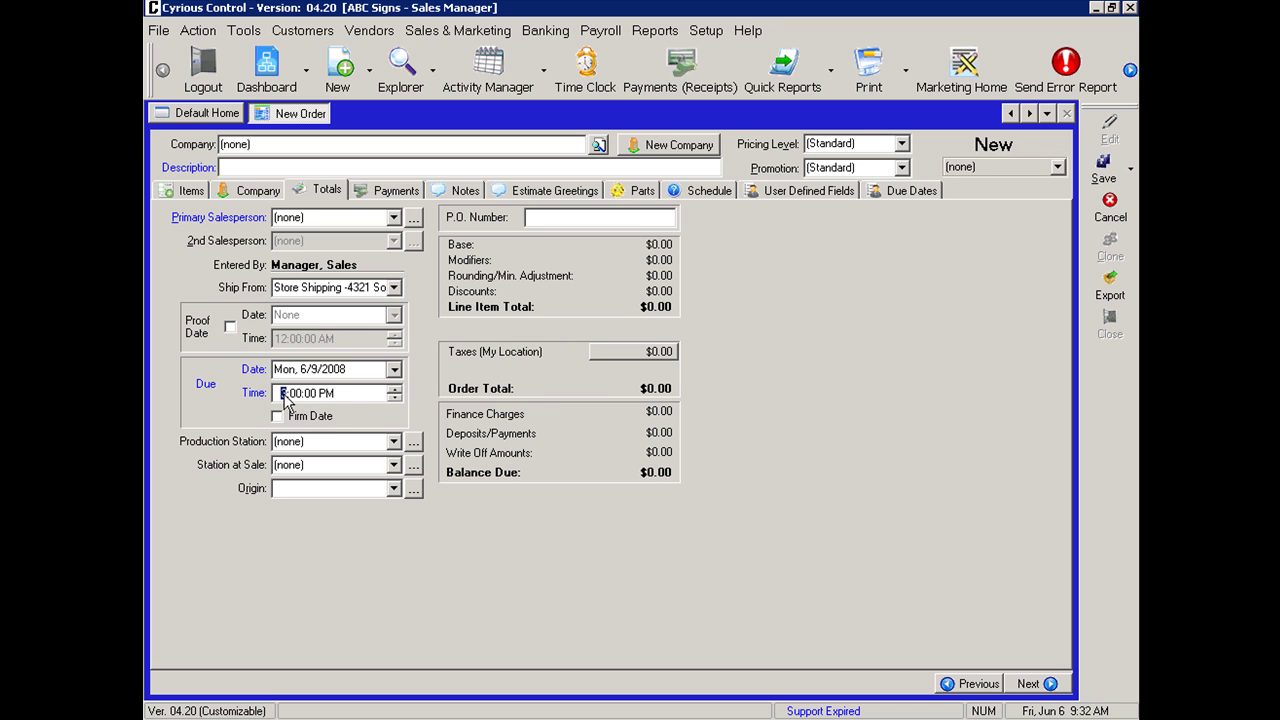
{"action": "type", "text": "10"}
{"action": "key", "text": "Right"}
{"action": "key", "text": "Right"}
{"action": "key", "text": "a"}
- Set the order's Production Station to Design and go back to its line items
{"action": "left_click", "coordinate": [372, 88]}
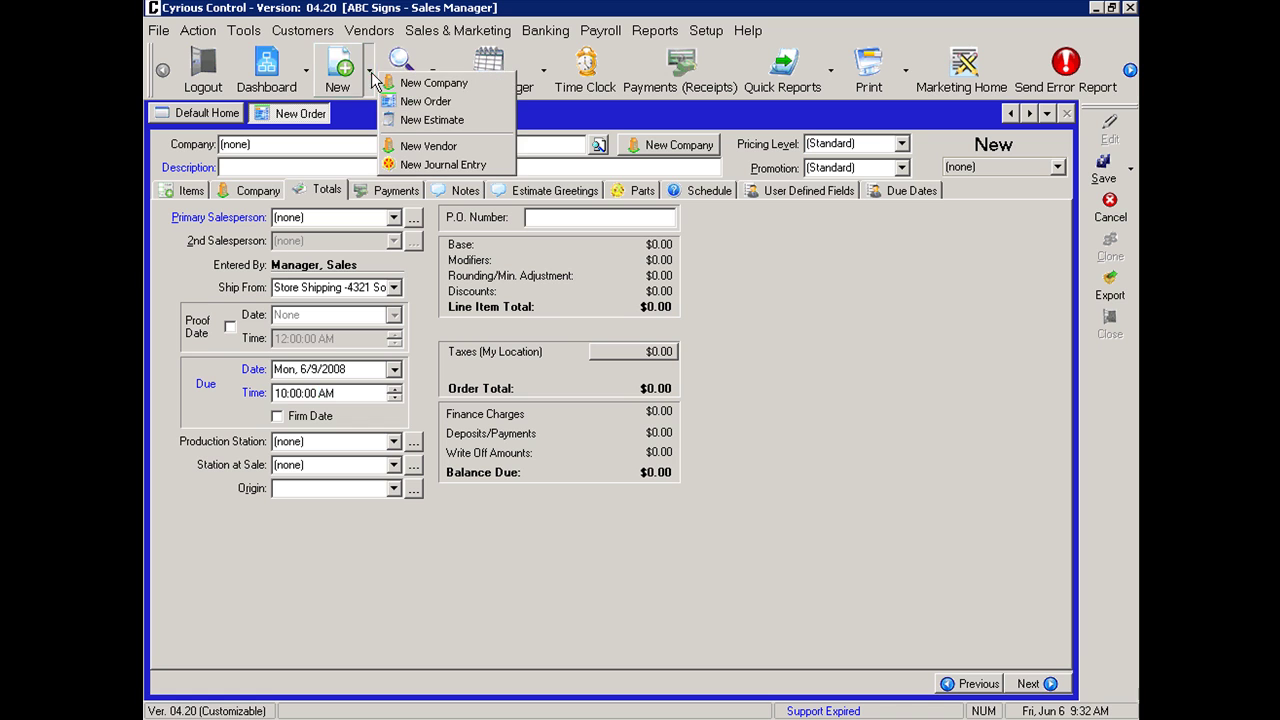
{"action": "left_click", "coordinate": [327, 186]}
{"action": "left_click", "coordinate": [394, 442]}
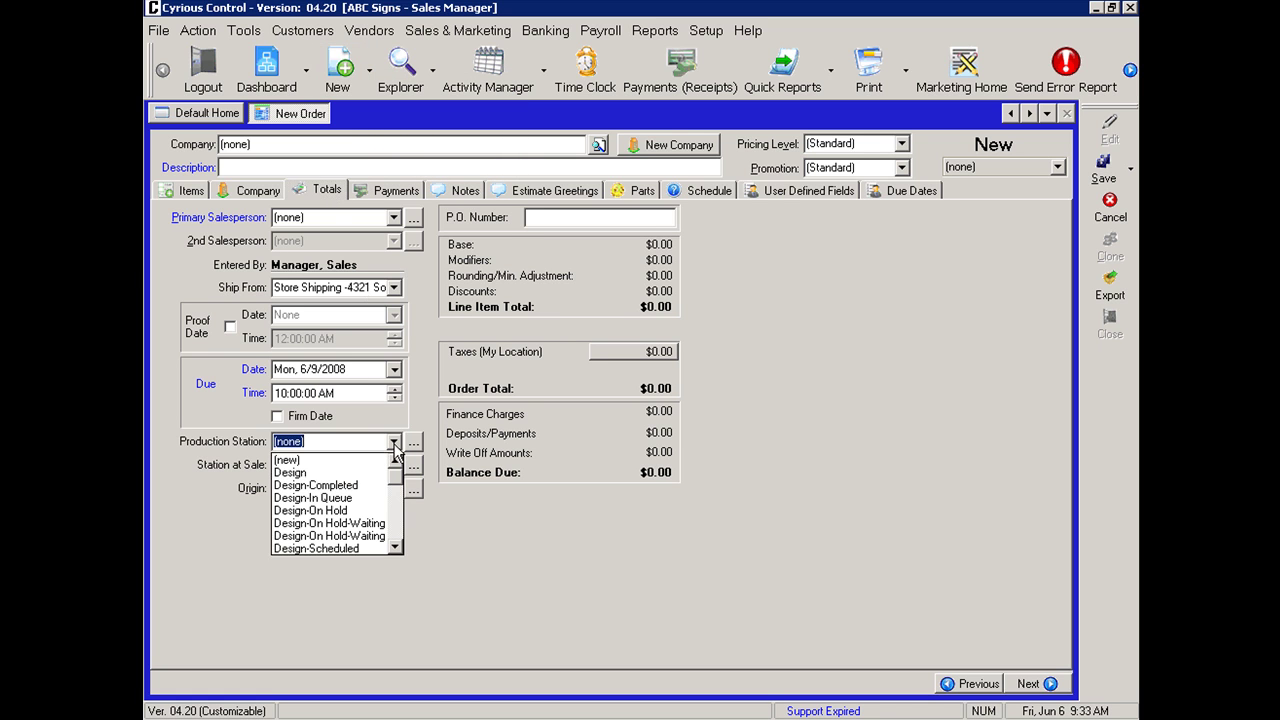
{"action": "left_click", "coordinate": [395, 547]}
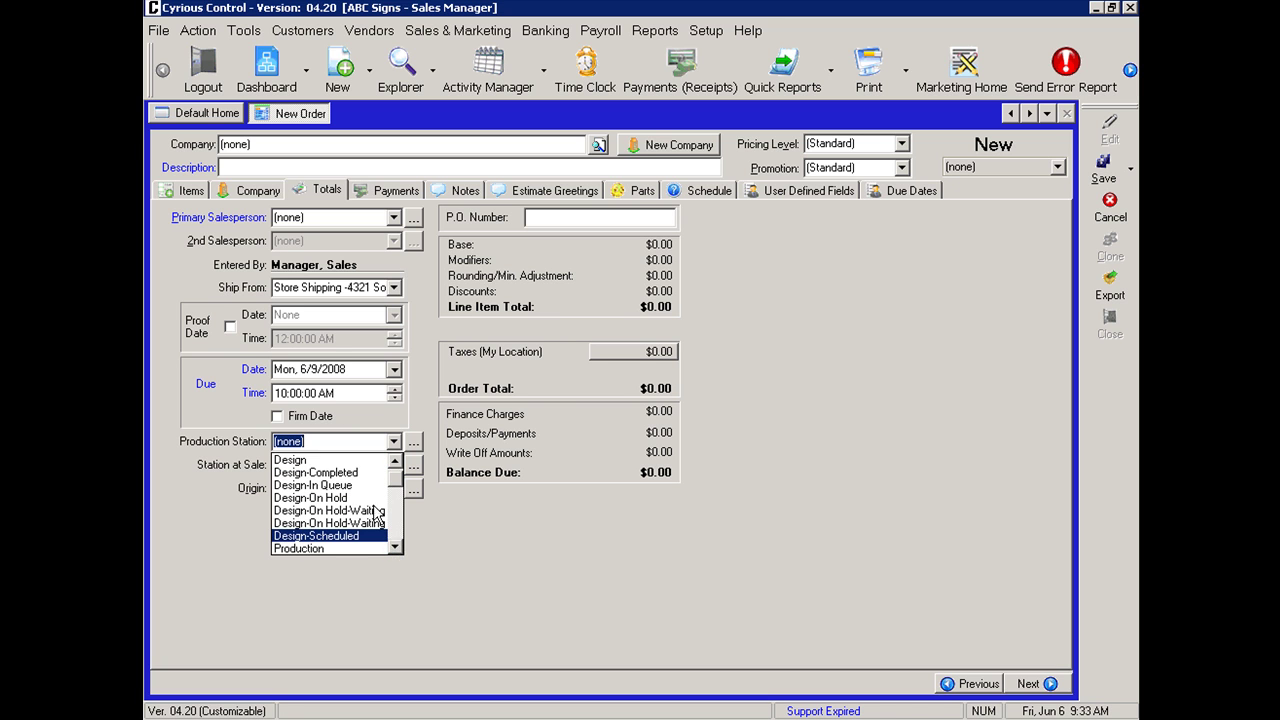
{"action": "left_click", "coordinate": [302, 465]}
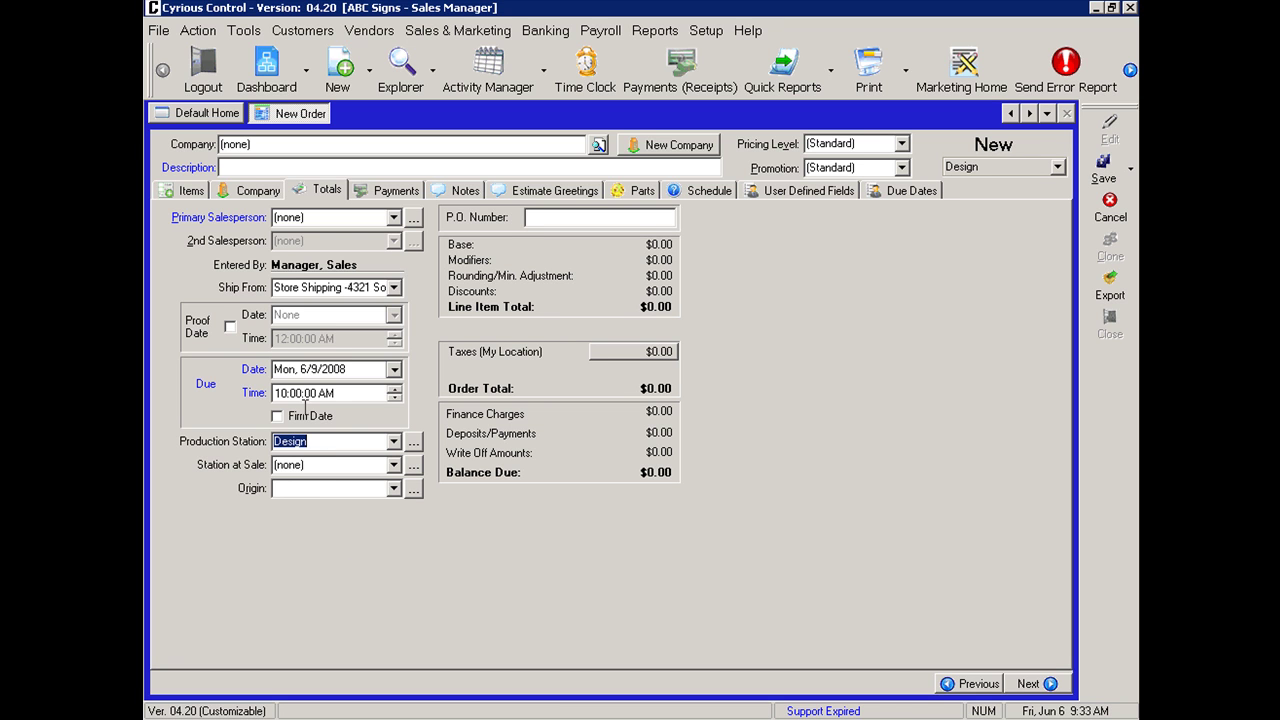
{"action": "left_click", "coordinate": [188, 192]}
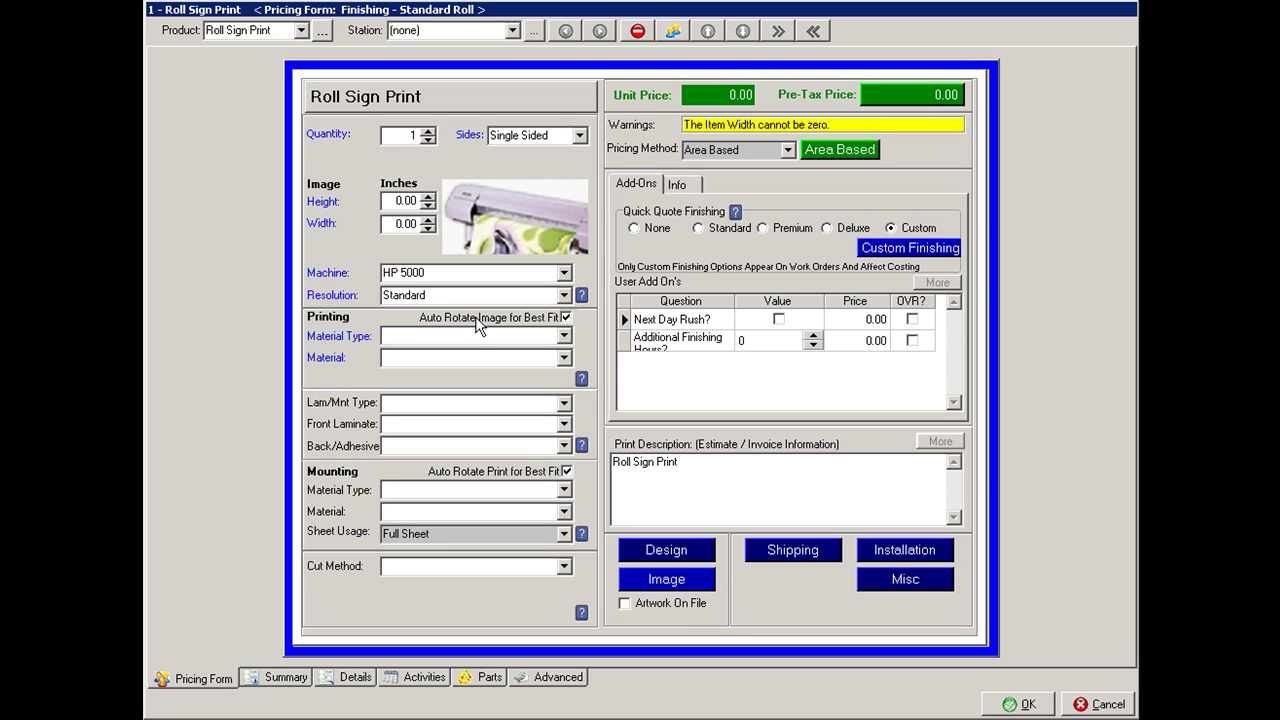
- Set the Roll Sign Print item's Current Station to Design, then cancel the item without saving
{"action": "left_click", "coordinate": [555, 679]}
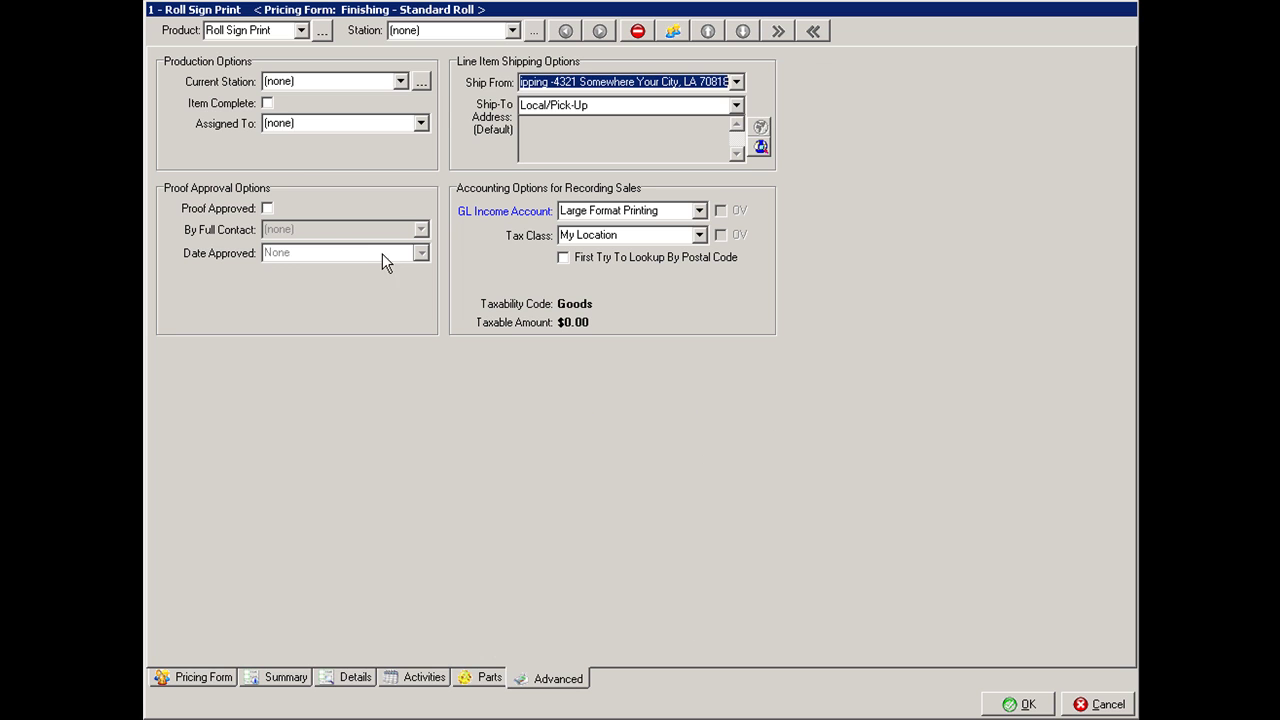
{"action": "left_click", "coordinate": [399, 82]}
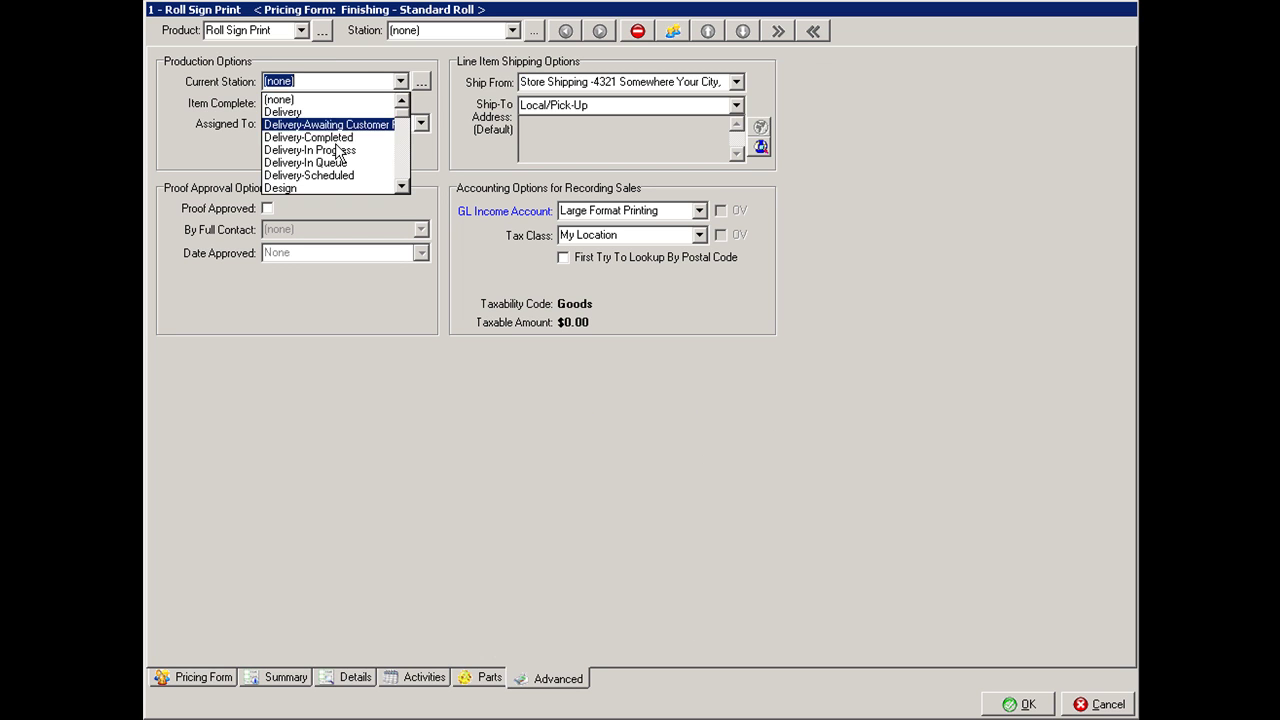
{"action": "left_click", "coordinate": [353, 188]}
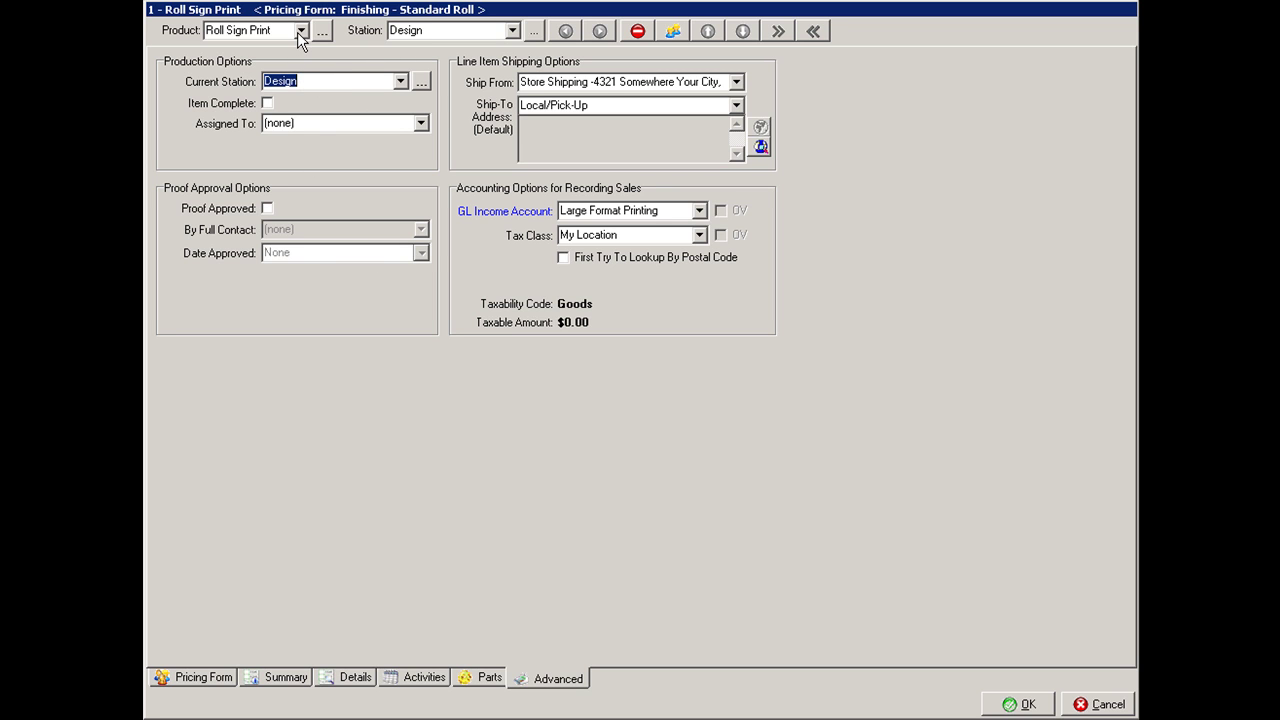
{"action": "left_click", "coordinate": [307, 81]}
{"action": "key", "text": "shift+Home"}
{"action": "left_click", "coordinate": [1088, 707]}
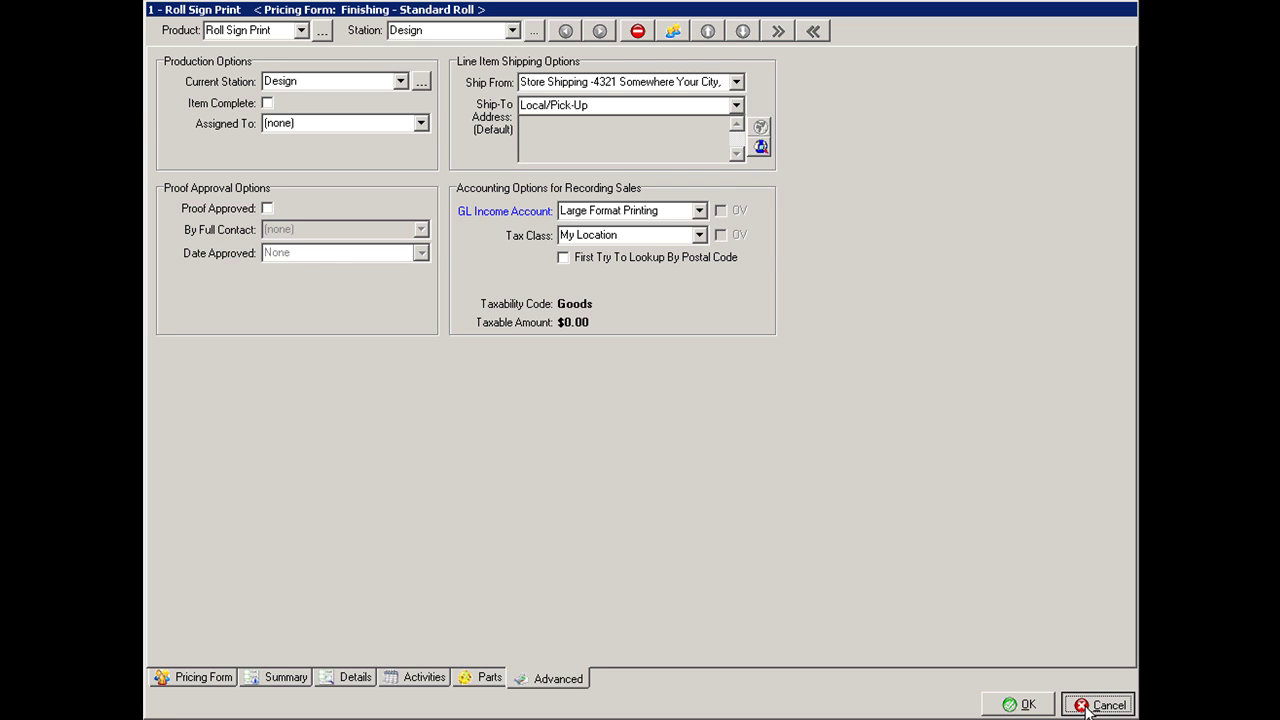
{"action": "left_click", "coordinate": [1088, 707]}
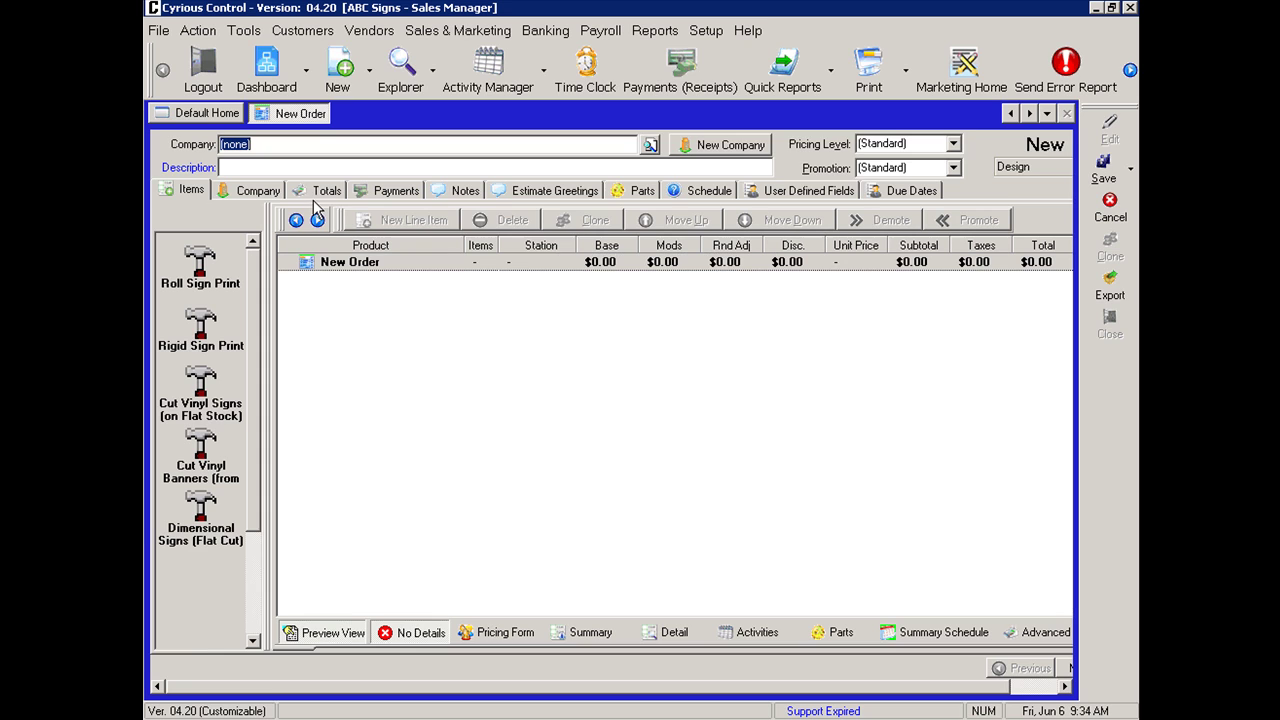
- In the orders explorer, change order 1007's station to Design-On Hold
{"action": "left_click", "coordinate": [436, 72]}
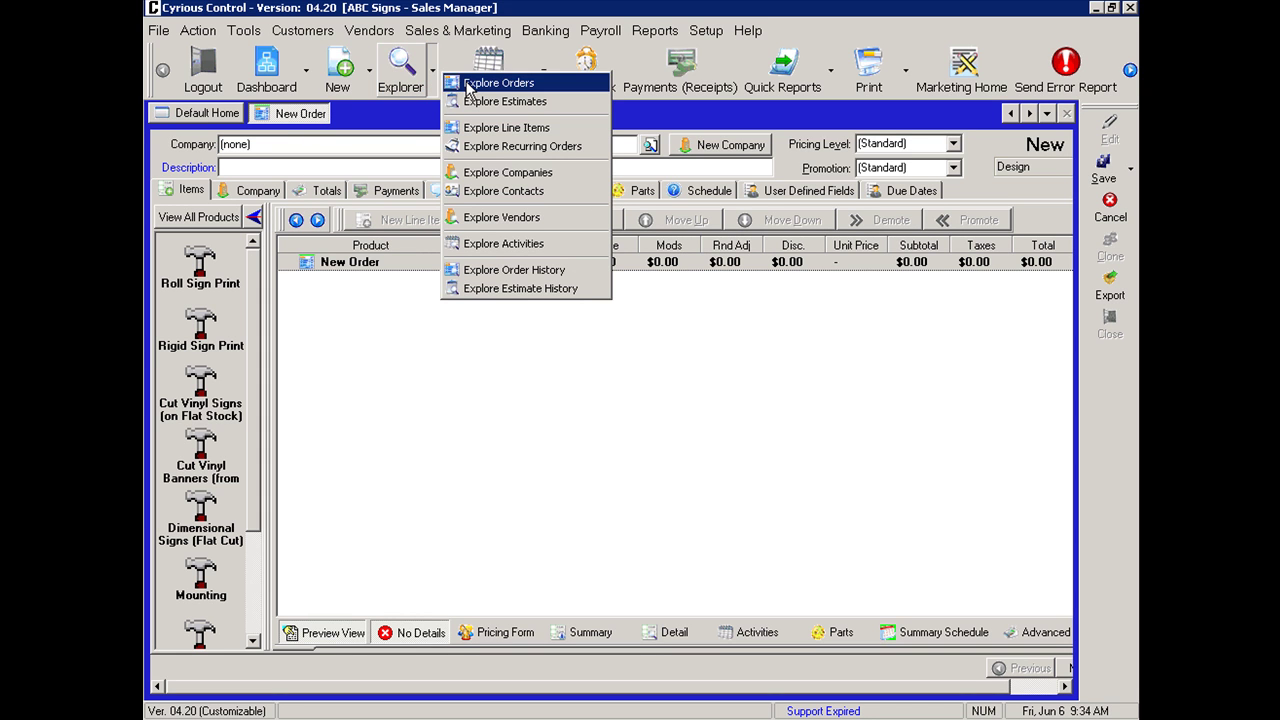
{"action": "left_click", "coordinate": [468, 86]}
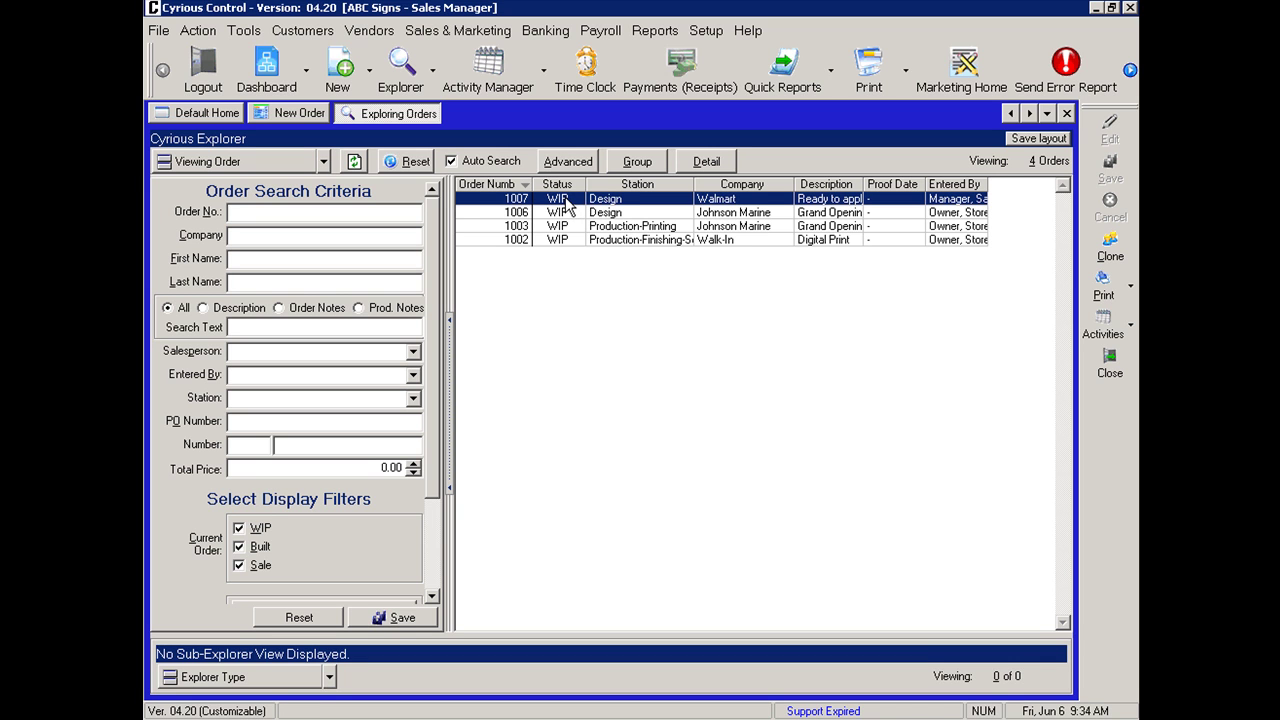
{"action": "right_click", "coordinate": [566, 201]}
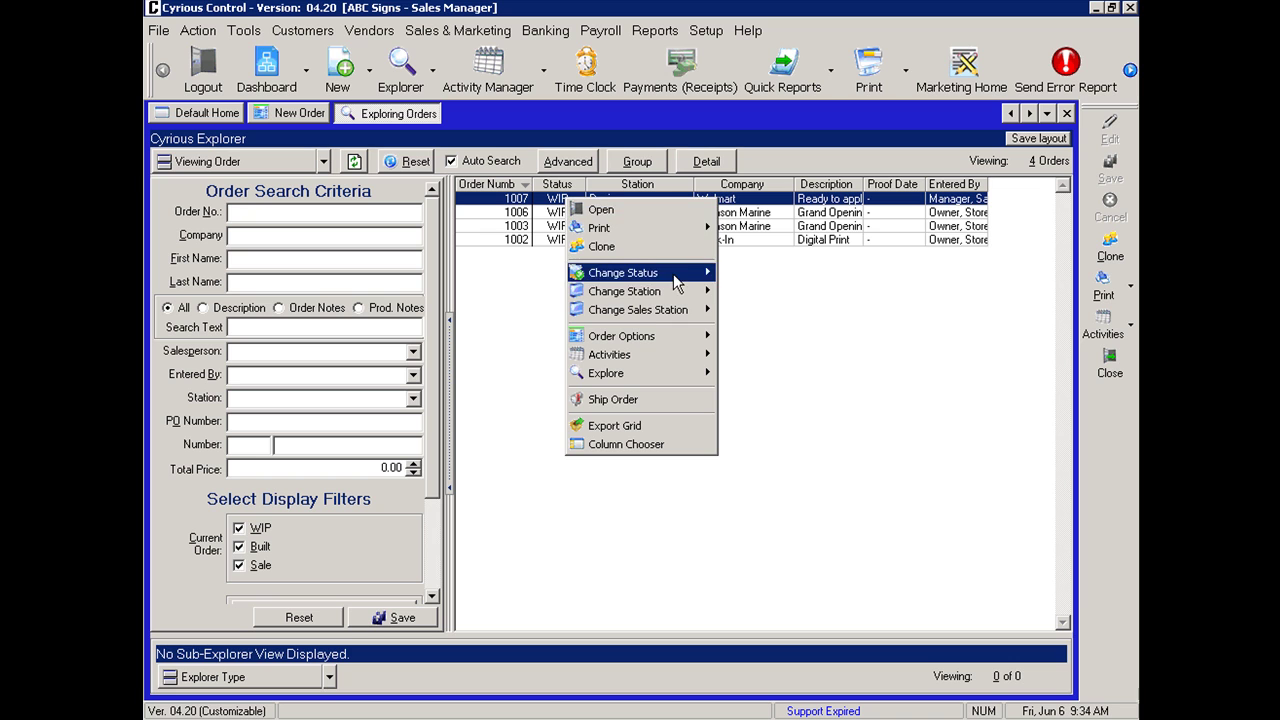
{"action": "mouse_move", "coordinate": [695, 293]}
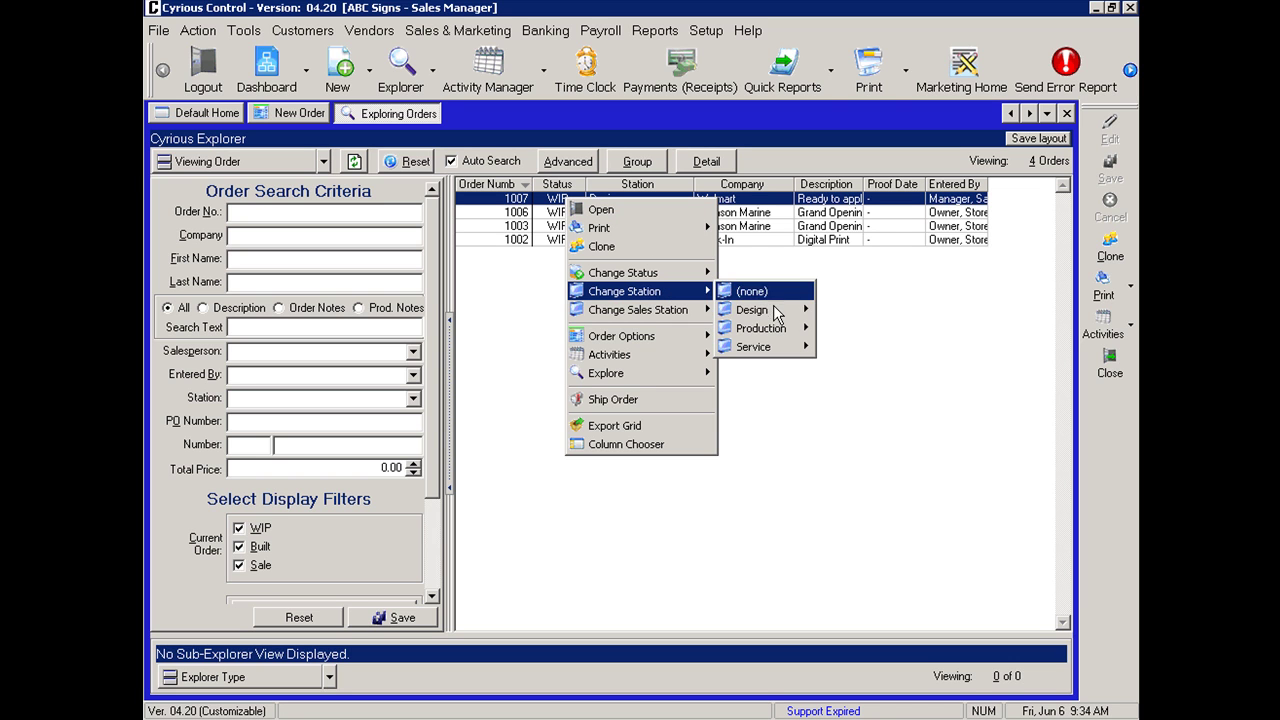
{"action": "mouse_move", "coordinate": [780, 312]}
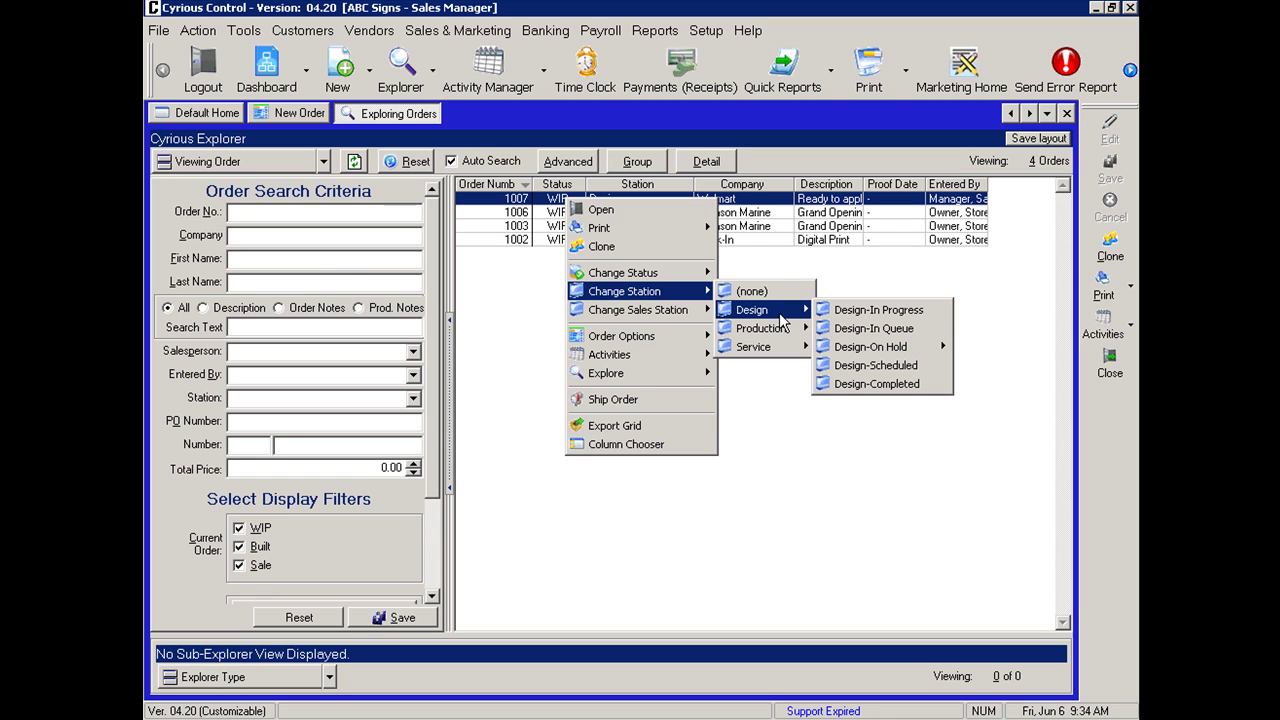
{"action": "mouse_move", "coordinate": [870, 350]}
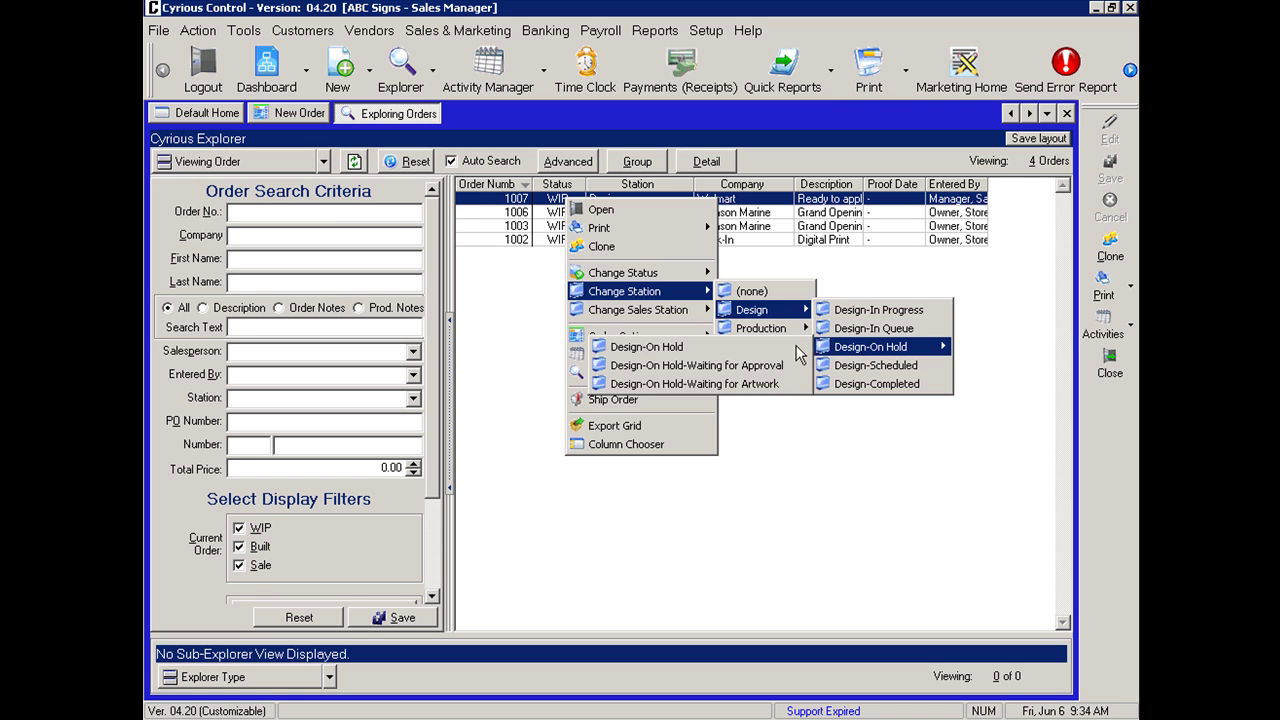
{"action": "left_click", "coordinate": [768, 346]}
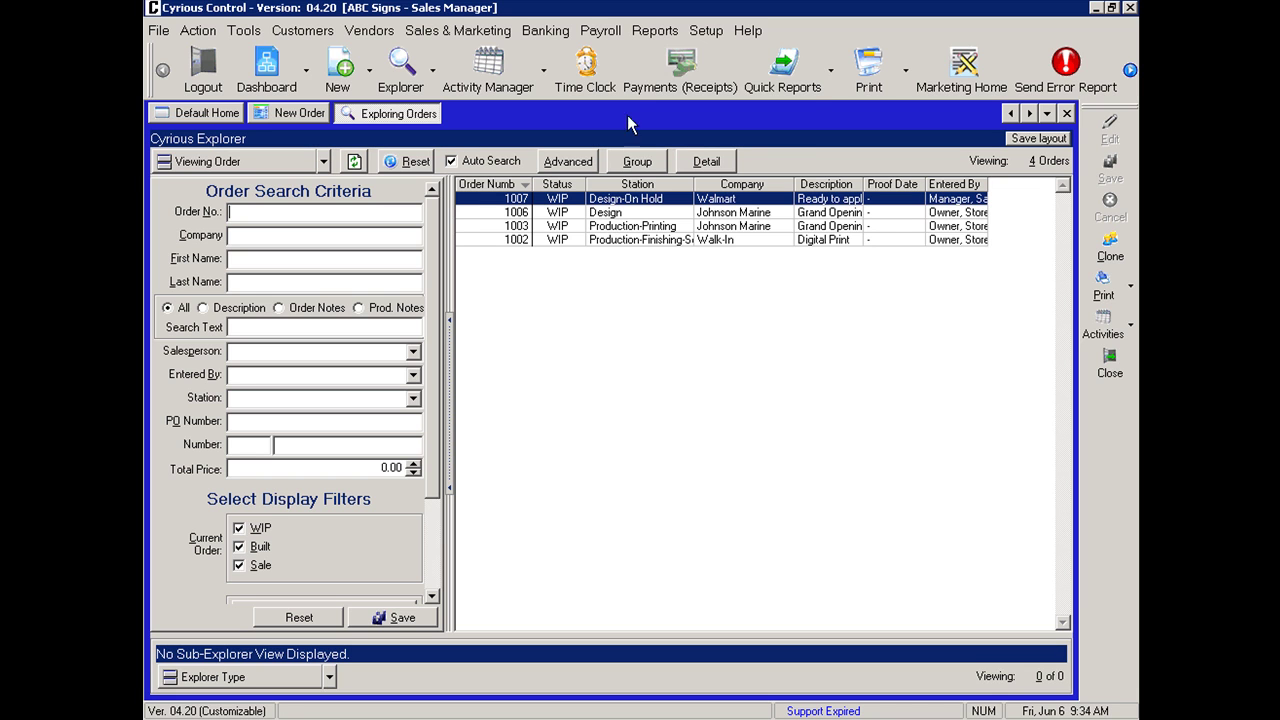
{"action": "left_click", "coordinate": [656, 31]}
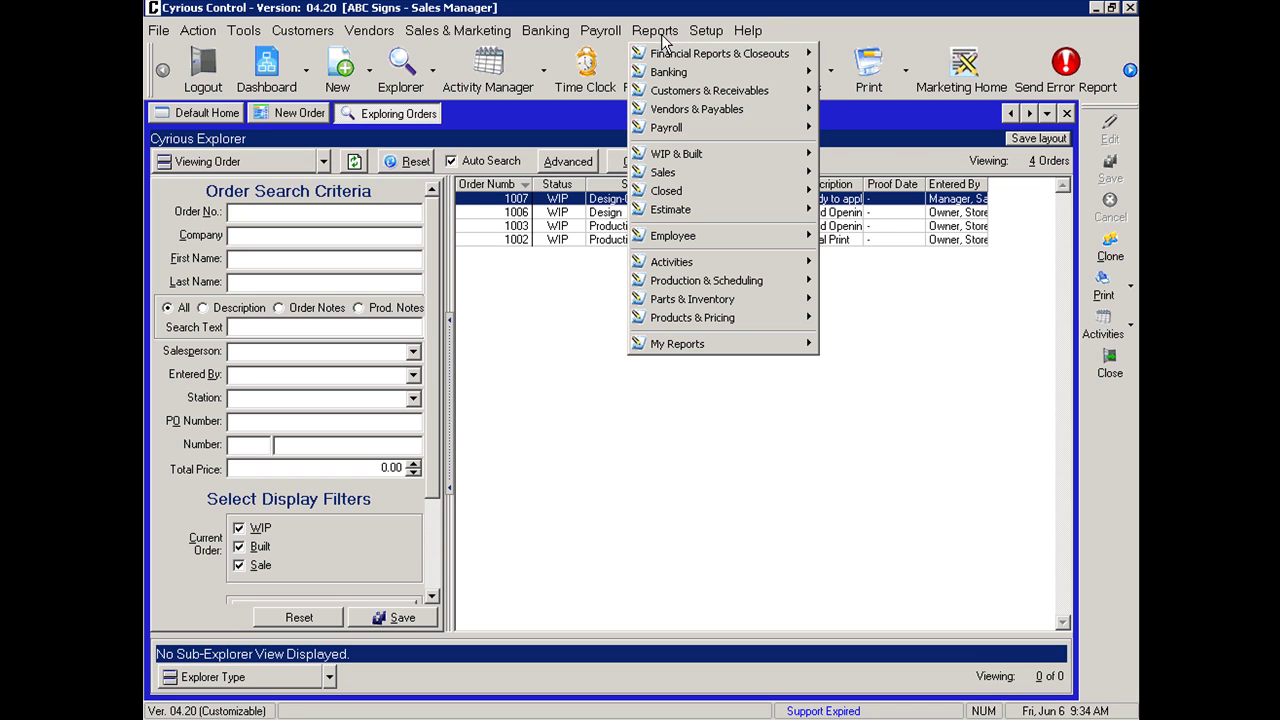
{"action": "mouse_move", "coordinate": [661, 158]}
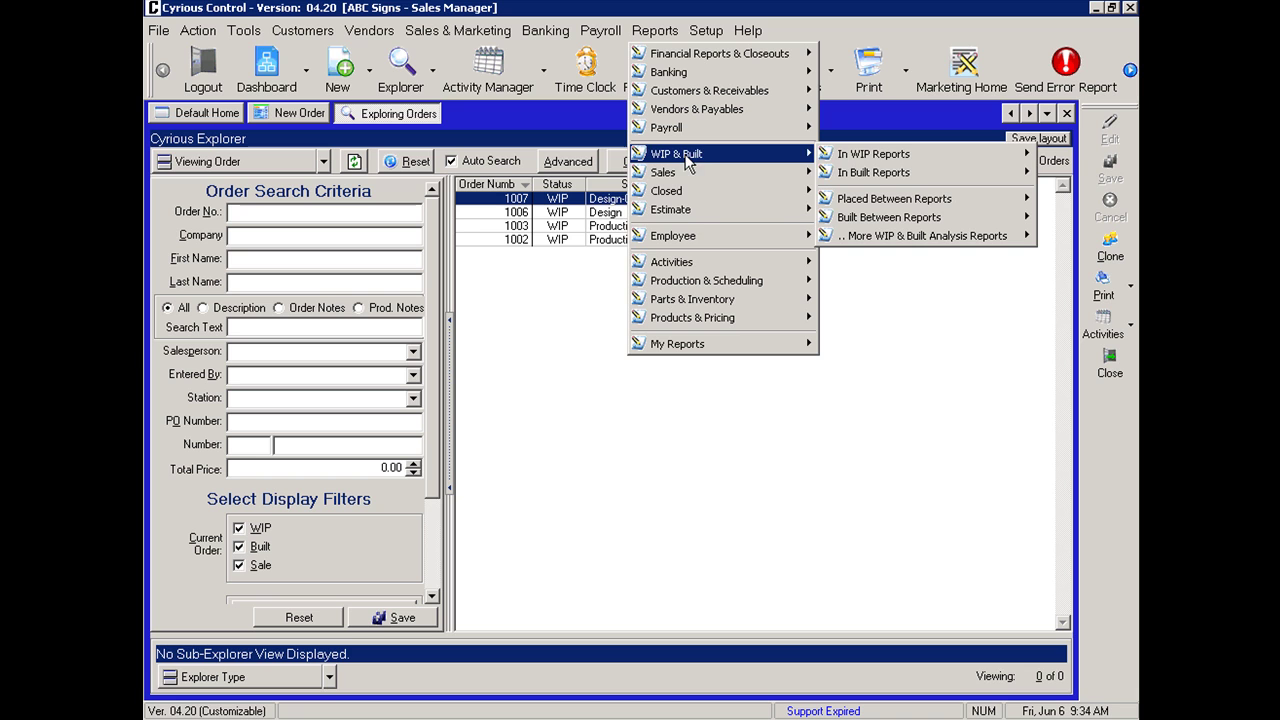
{"action": "mouse_move", "coordinate": [857, 162]}
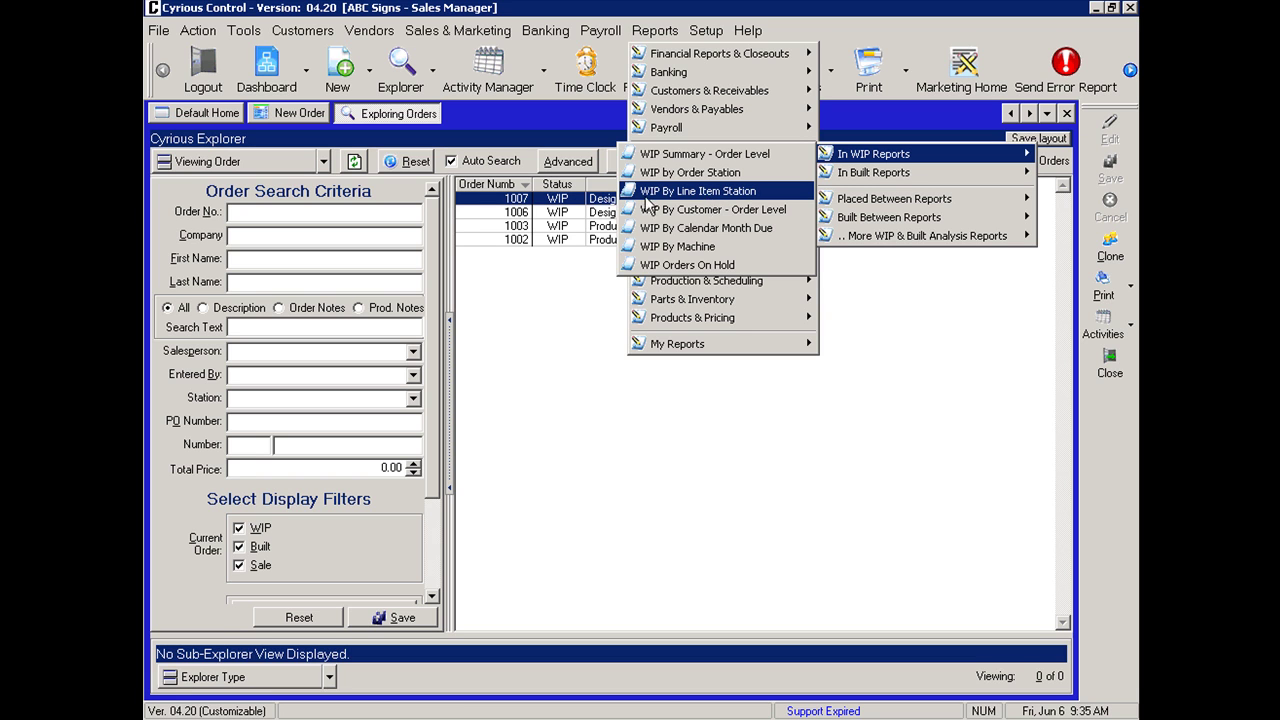
{"action": "left_click", "coordinate": [548, 289]}
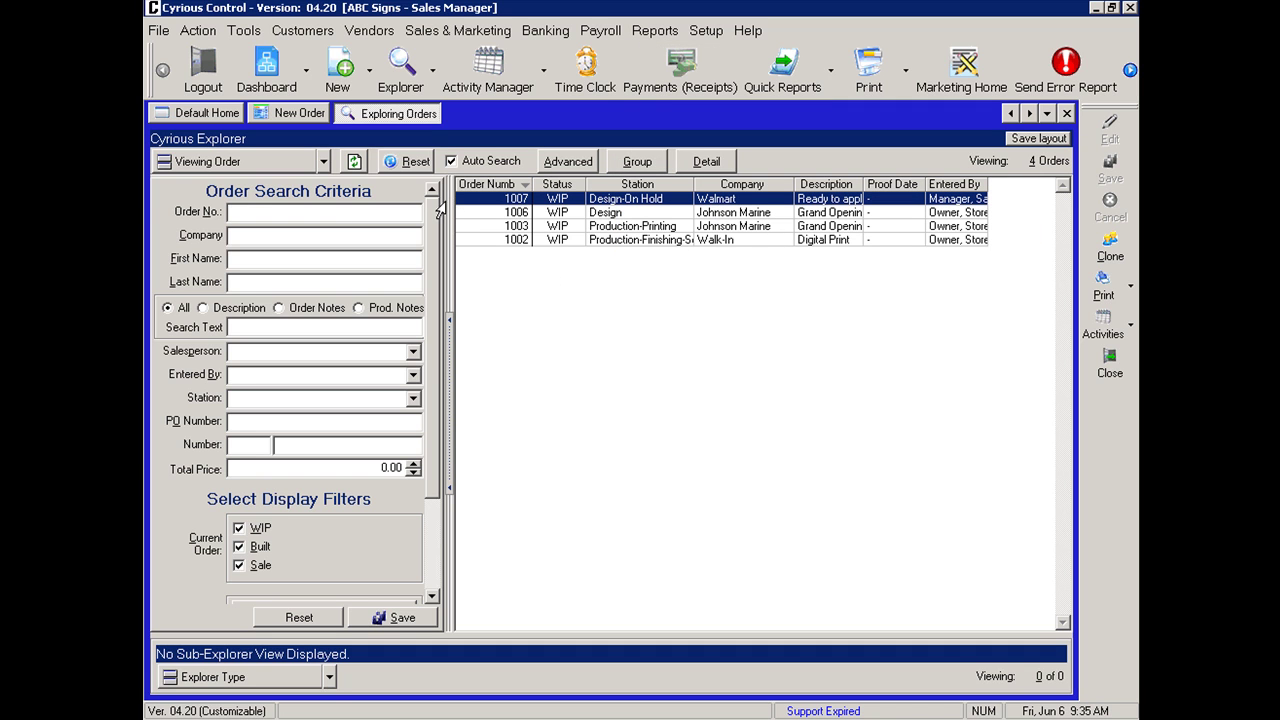
- Hide Built, Sale, Closed and Voided orders in the explorer's display filters
{"action": "left_click", "coordinate": [432, 76]}
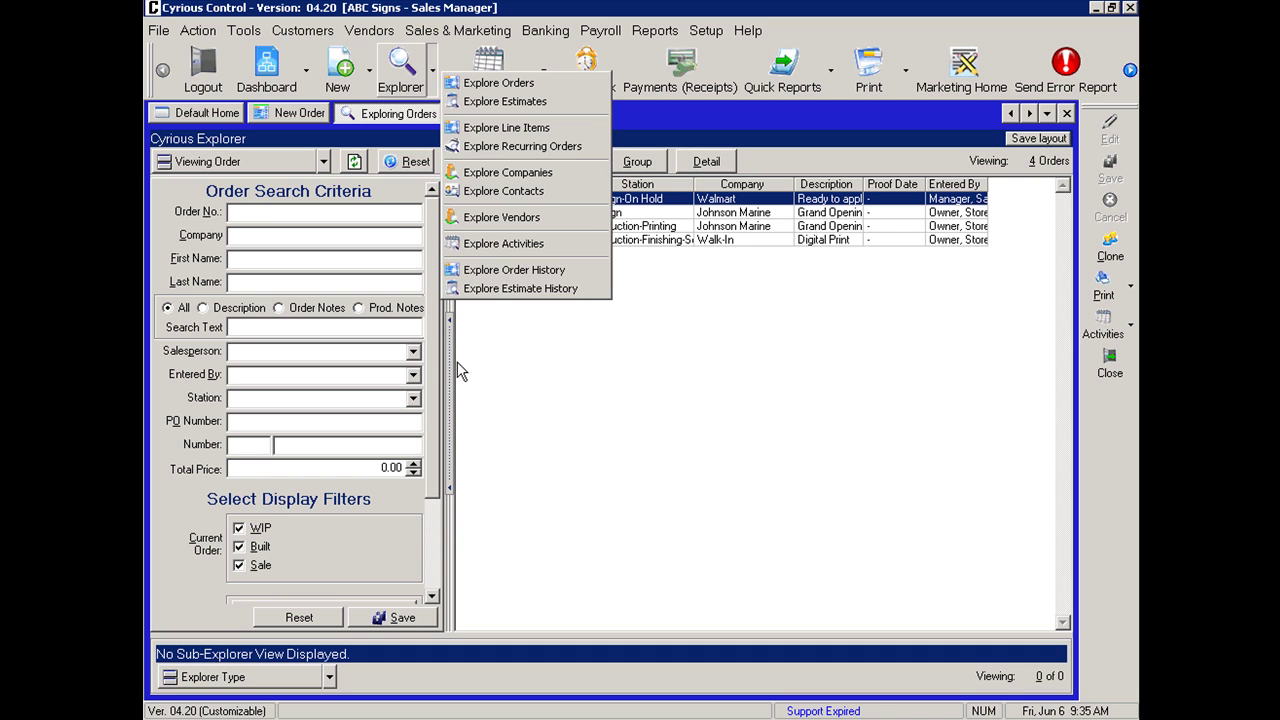
{"action": "left_click_drag", "start_coordinate": [430, 350], "coordinate": [430, 445]}
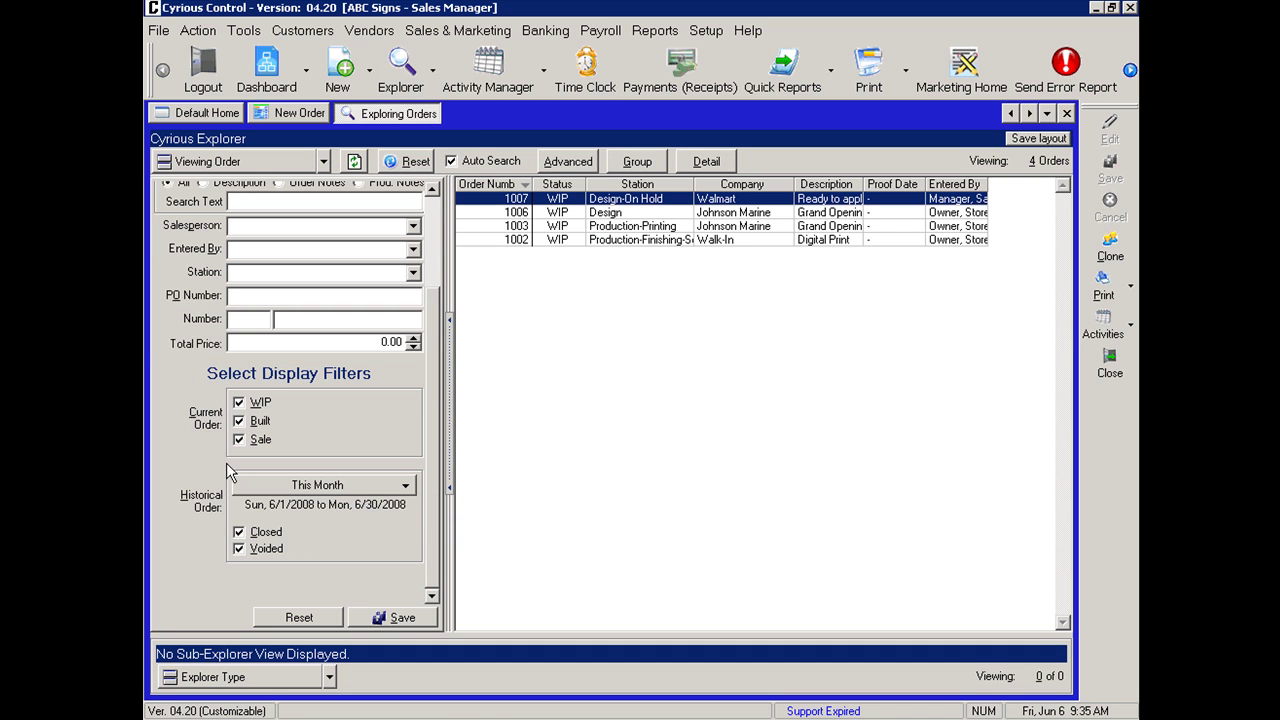
{"action": "left_click", "coordinate": [239, 421]}
{"action": "left_click", "coordinate": [239, 440]}
{"action": "left_click", "coordinate": [239, 533]}
{"action": "left_click", "coordinate": [239, 549]}
- Filter the order search to the Design station
{"action": "scroll", "coordinate": [435, 470], "scroll_direction": "up", "scroll_amount": 3}
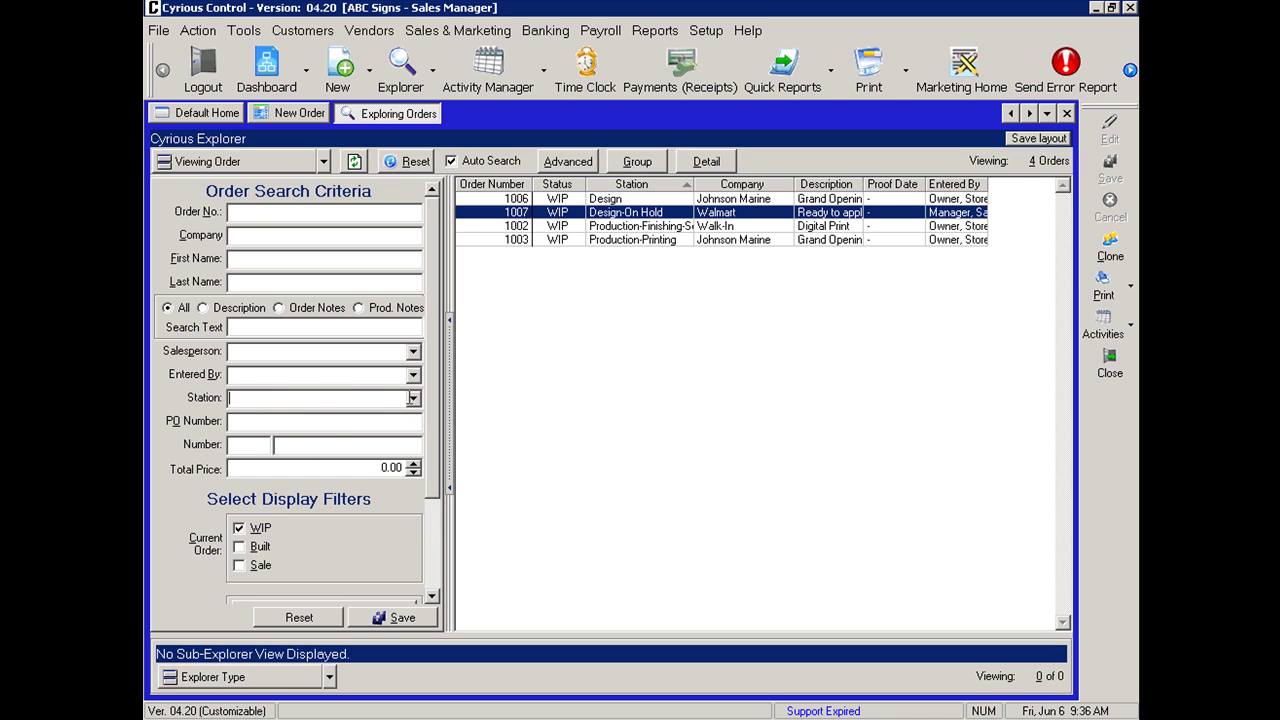
{"action": "left_click", "coordinate": [412, 398]}
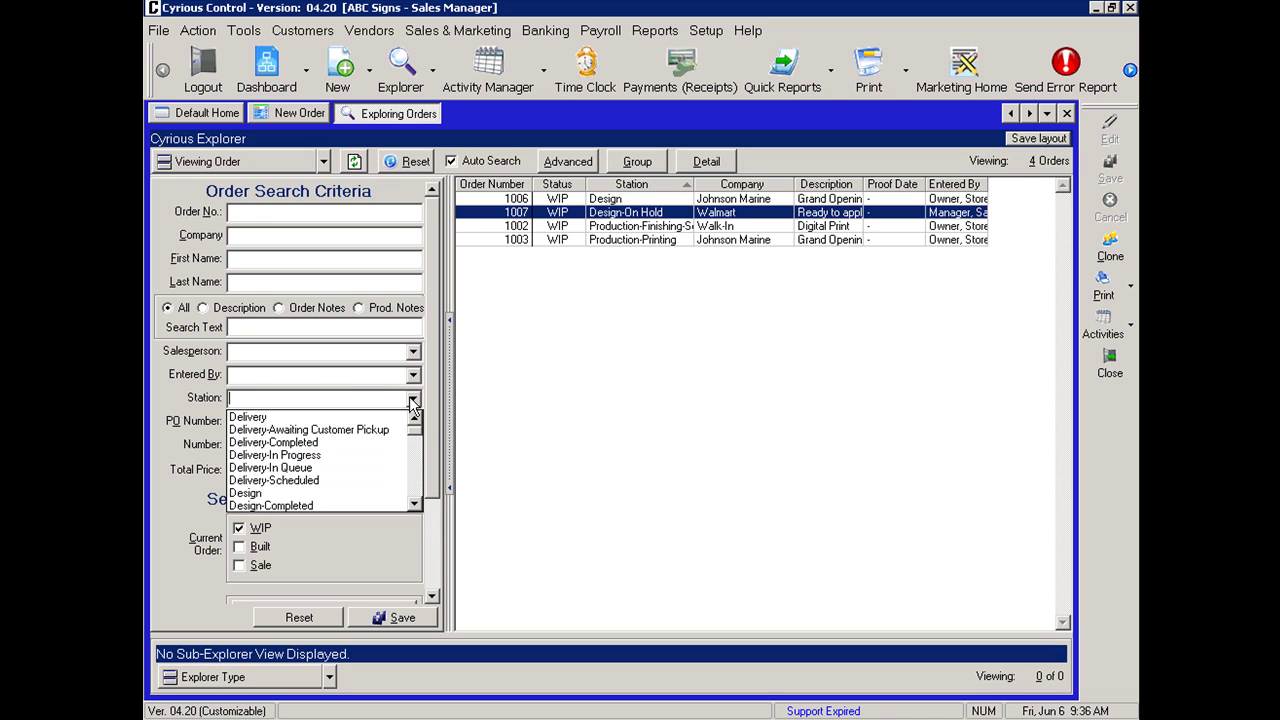
{"action": "left_click", "coordinate": [242, 493]}
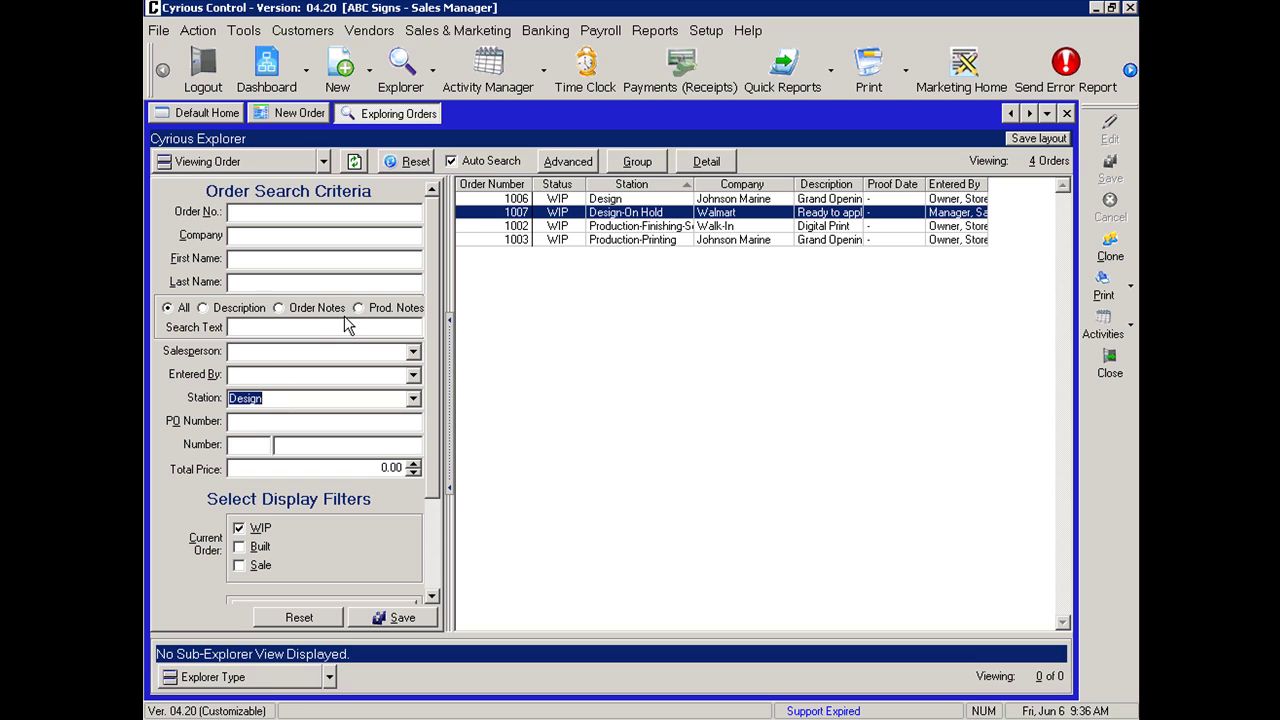